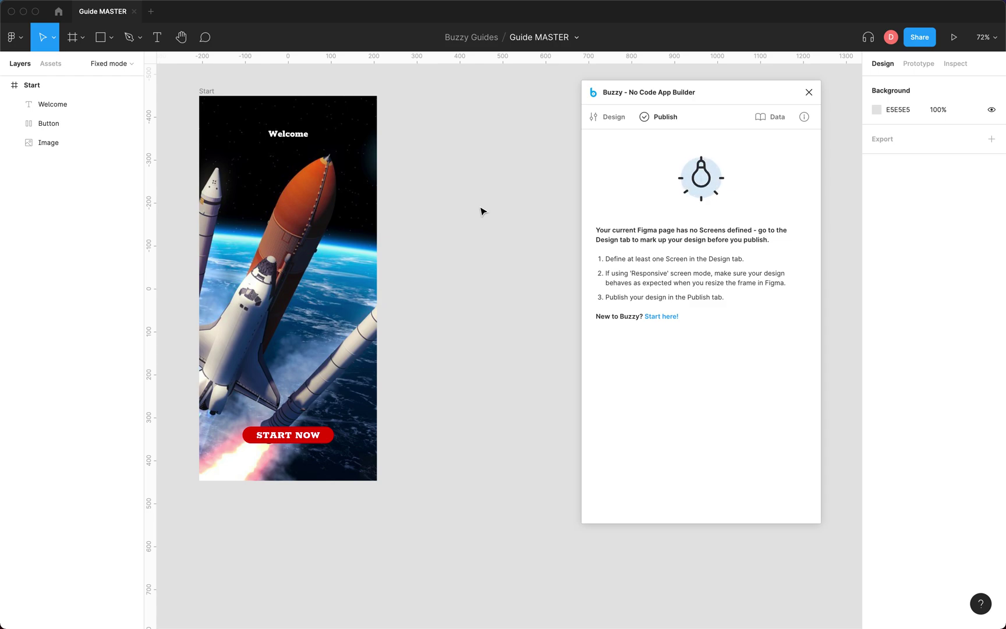
Show the Buzzy plugin's design settings and check its list of defined screens
{"action": "left_click", "coordinate": [219, 143]}
{"action": "left_click", "coordinate": [454, 125]}
{"action": "left_click", "coordinate": [610, 118]}
{"action": "left_click", "coordinate": [589, 179]}
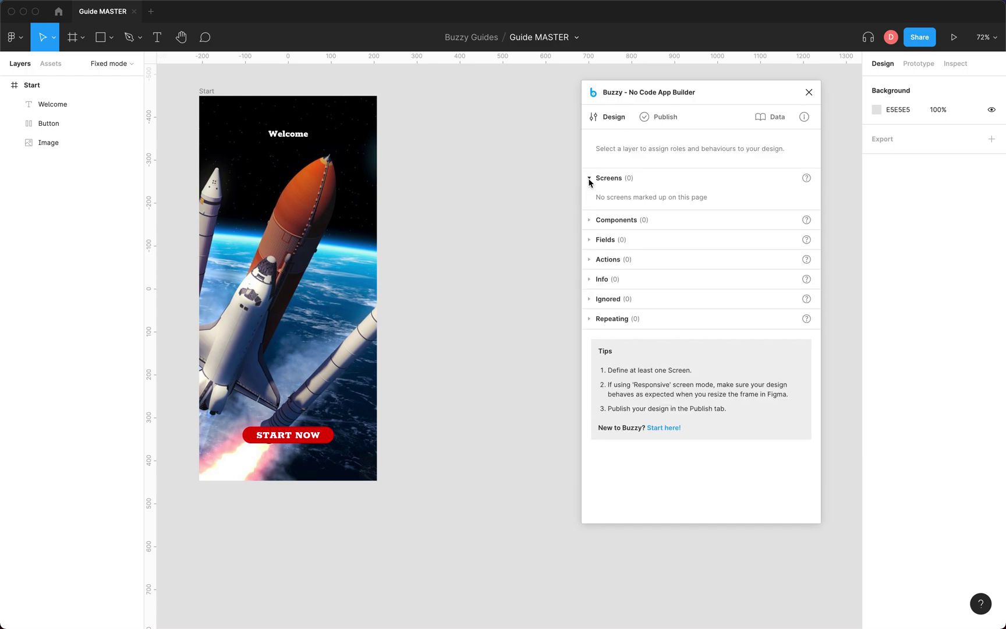
{"action": "left_click", "coordinate": [589, 179]}
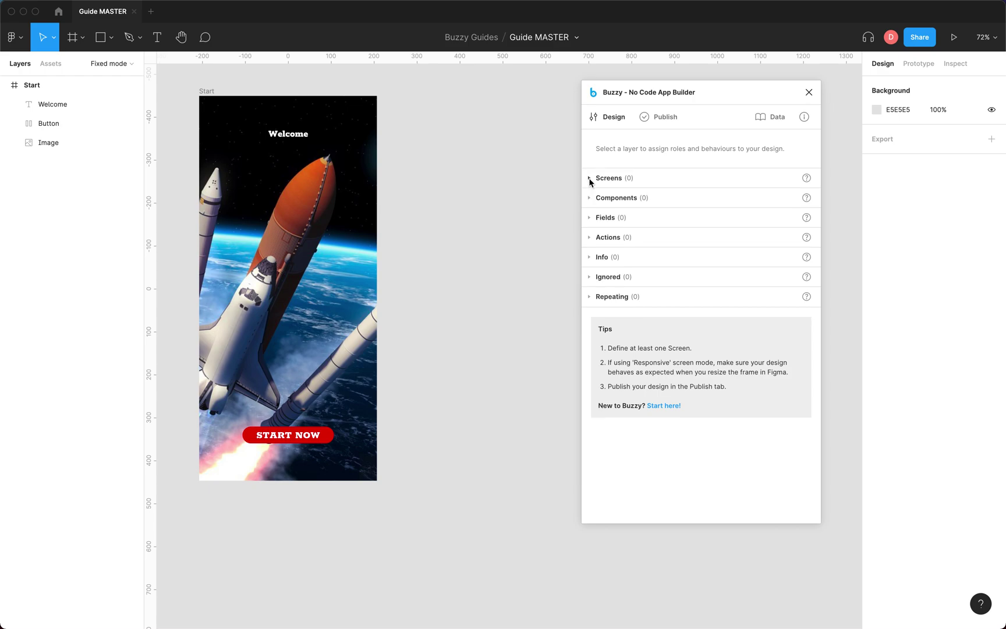
Assign the Start frame the Screen interface role with Home as its screen type
{"action": "left_click", "coordinate": [212, 92]}
{"action": "left_click", "coordinate": [211, 95]}
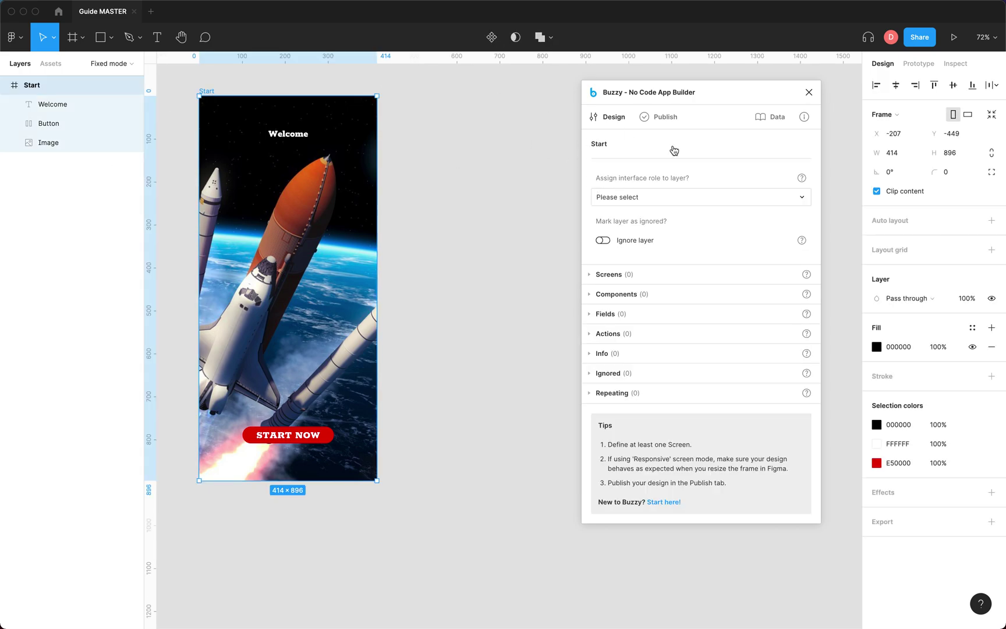
{"action": "left_click", "coordinate": [627, 198]}
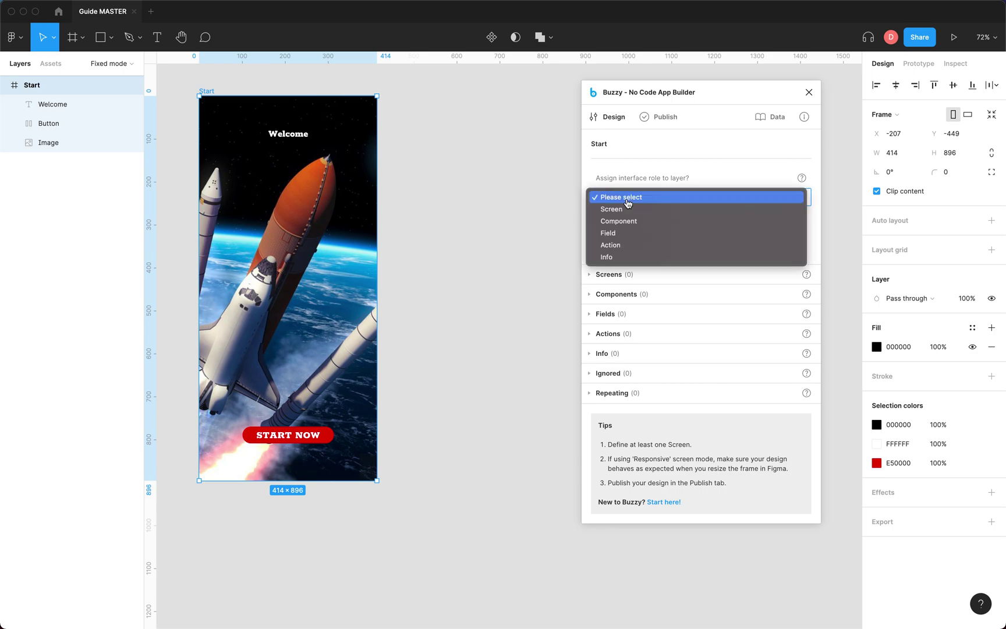
{"action": "left_click", "coordinate": [629, 208]}
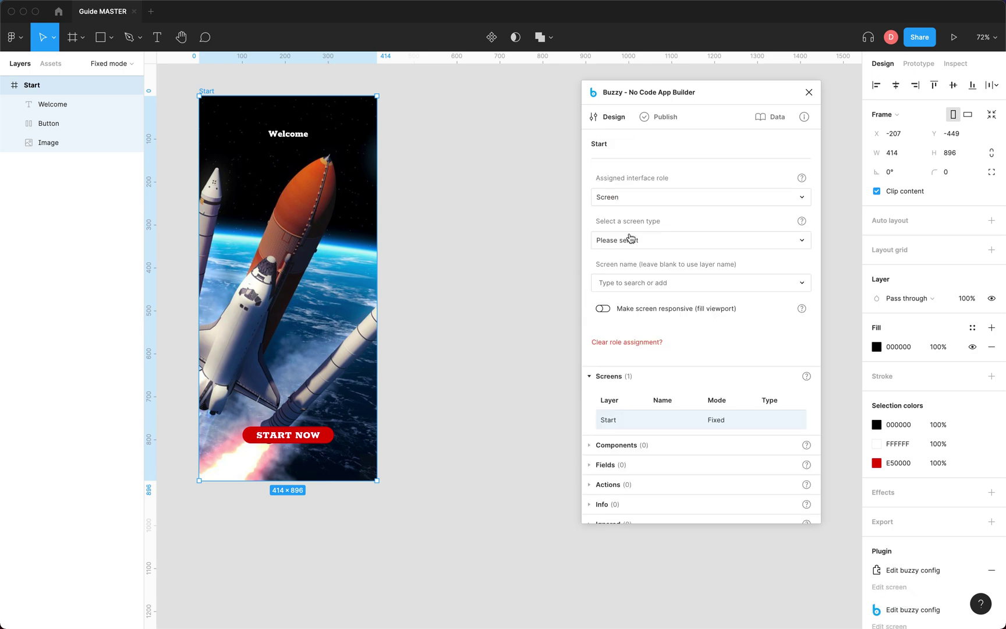
{"action": "left_click", "coordinate": [629, 237]}
{"action": "left_click", "coordinate": [532, 232]}
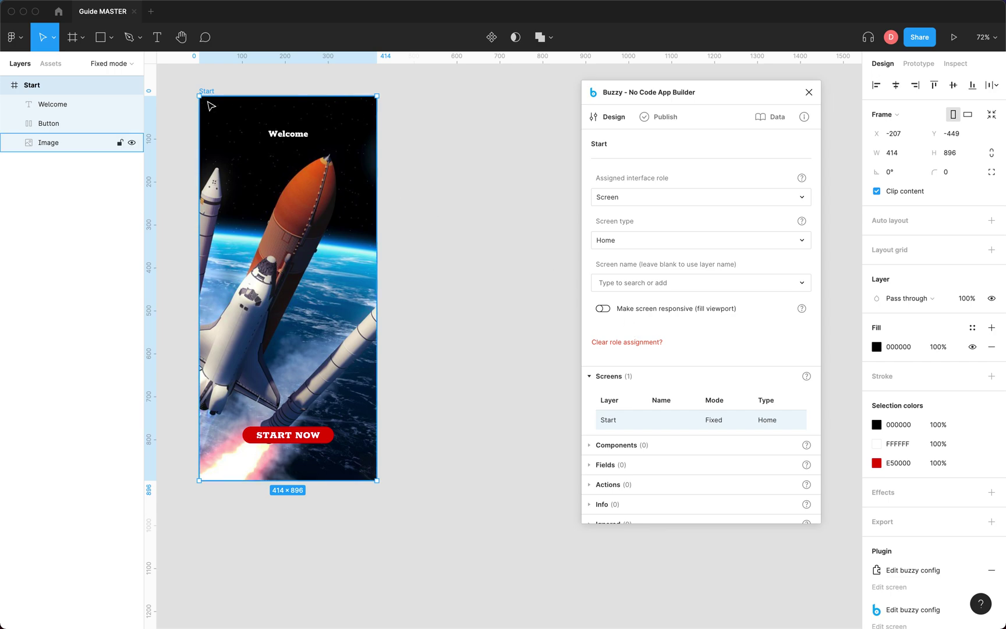
Convert the Fixed mode page to a new Buzzy app named Fixed mode demo and open its preview URL
{"action": "left_click", "coordinate": [668, 119]}
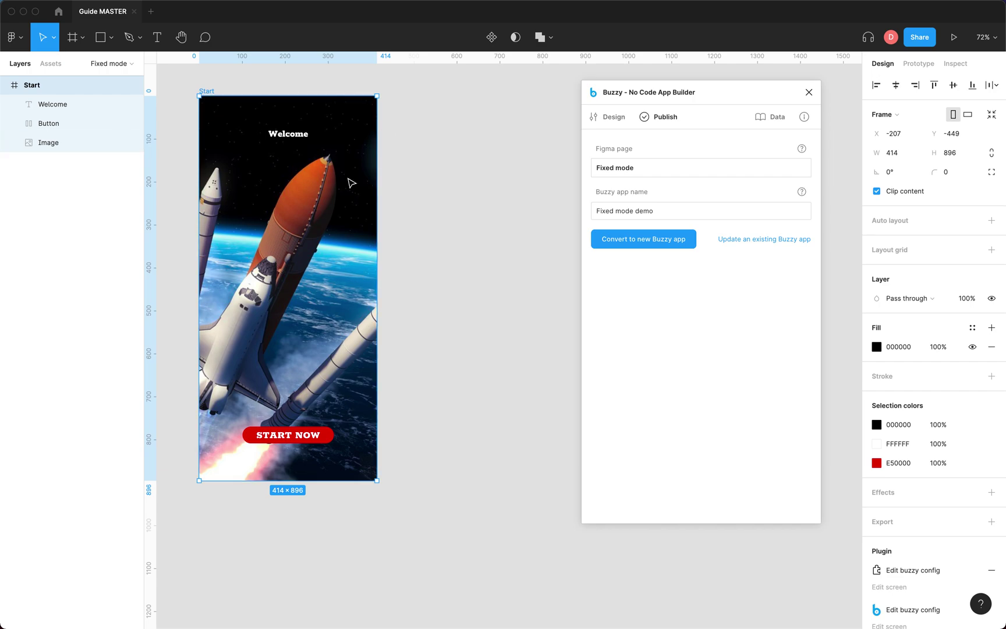
{"action": "left_click", "coordinate": [661, 246]}
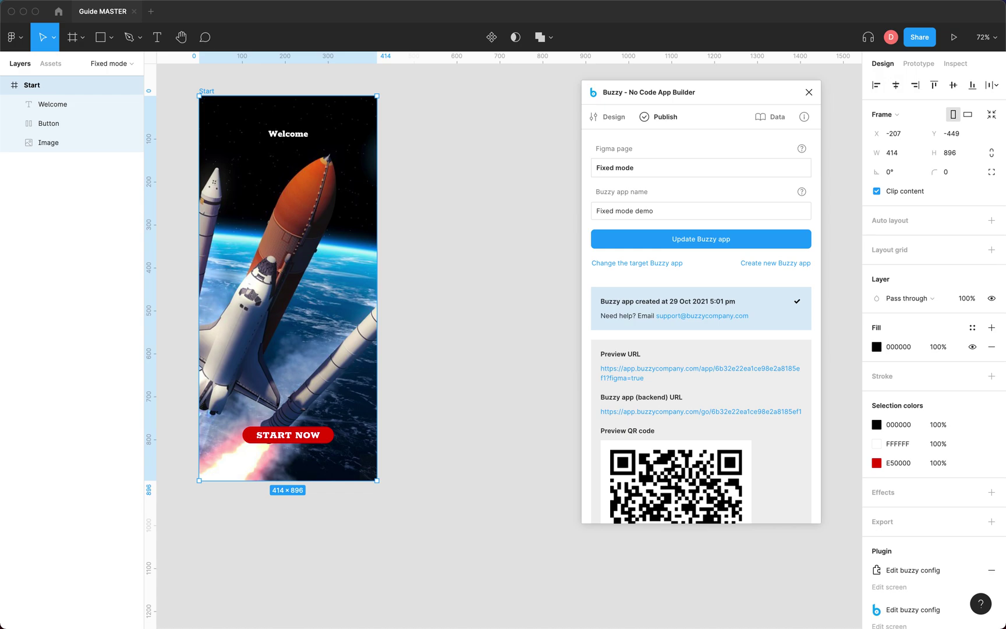
{"action": "left_click", "coordinate": [700, 369]}
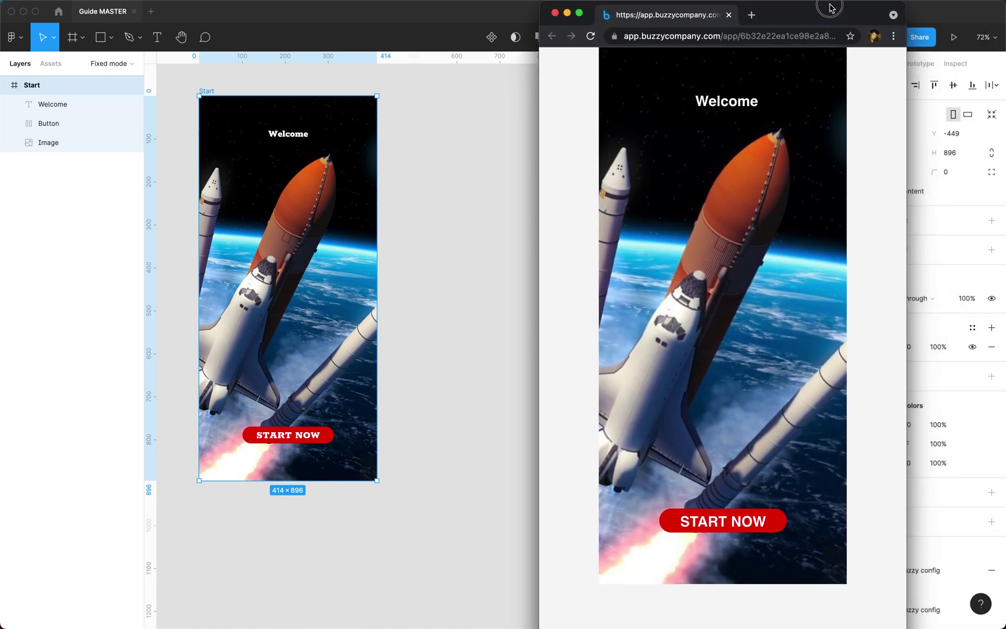
Resize the browser preview window to examine how the fixed screen behaves at different window sizes
{"action": "left_click_drag", "start_coordinate": [901, 623], "coordinate": [880, 608]}
{"action": "left_click_drag", "start_coordinate": [777, 23], "coordinate": [799, 29]}
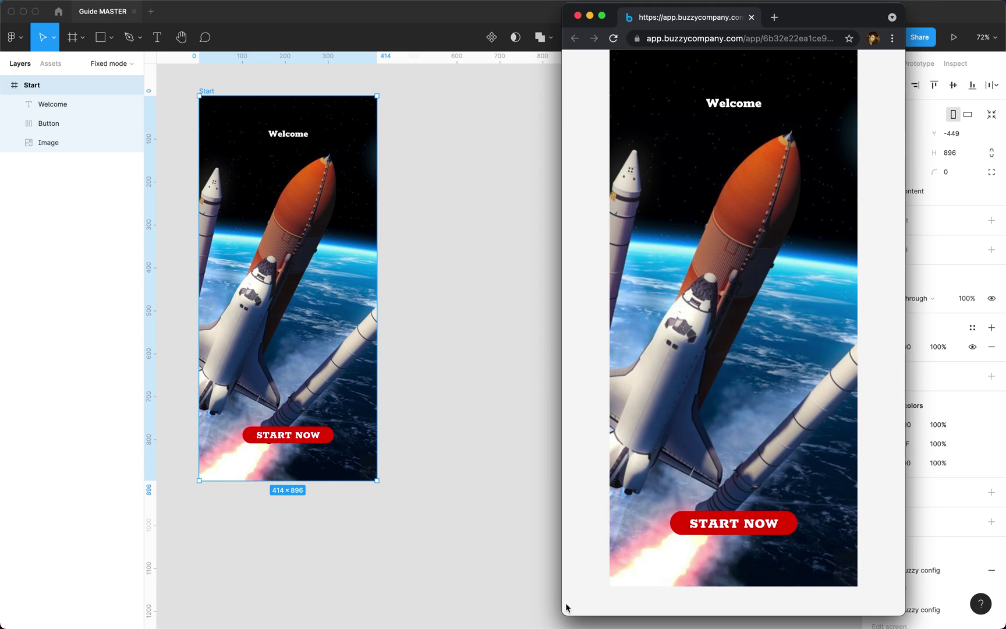
{"action": "left_click_drag", "start_coordinate": [568, 611], "coordinate": [538, 599]}
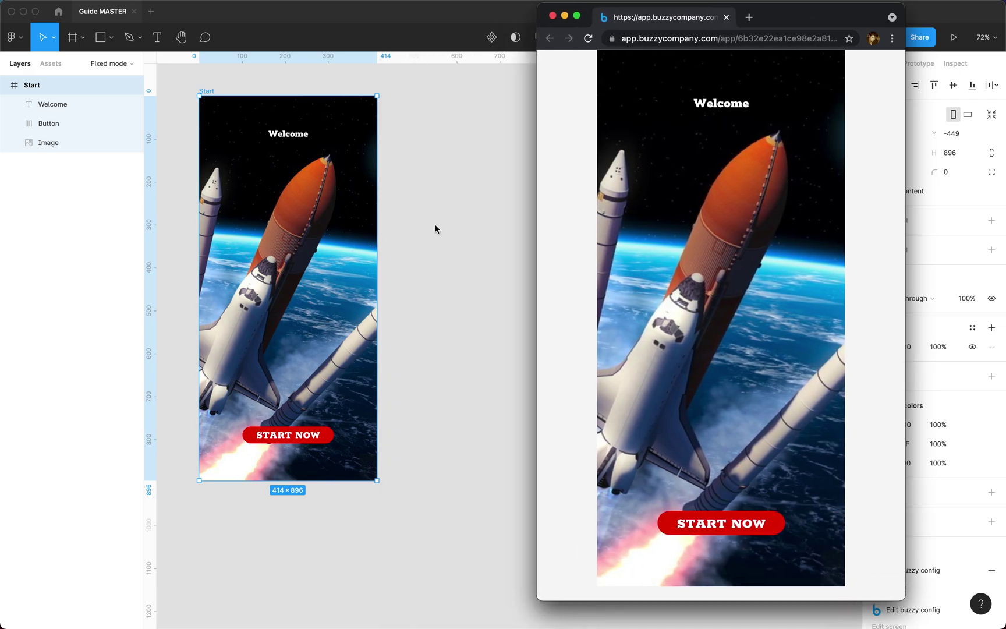
Back in Figma, make the Start screen responsive so it fills the viewport, and update the Buzzy app
{"action": "left_click", "coordinate": [446, 173]}
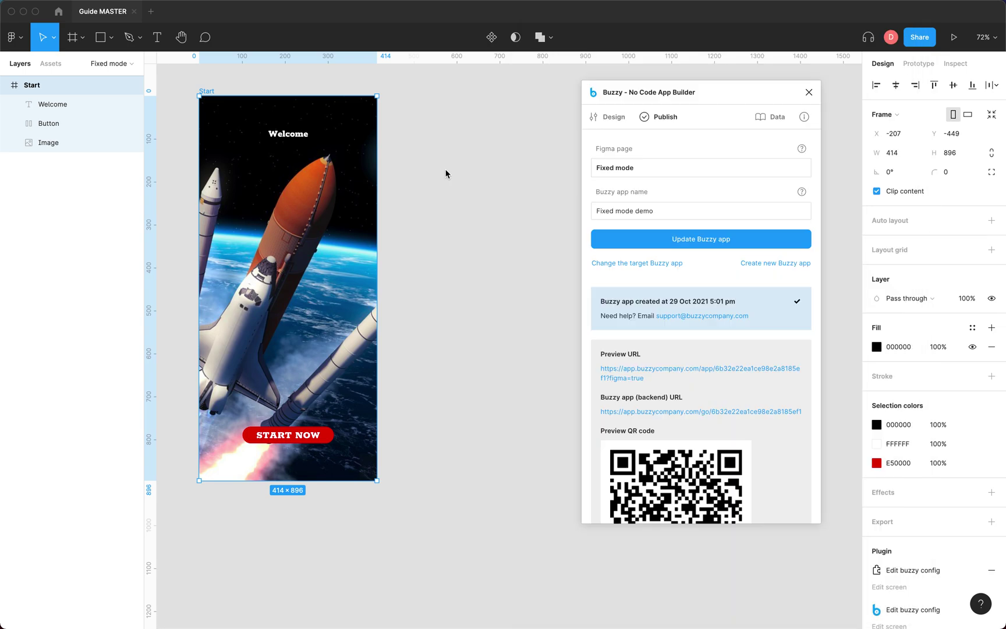
{"action": "left_click", "coordinate": [600, 128]}
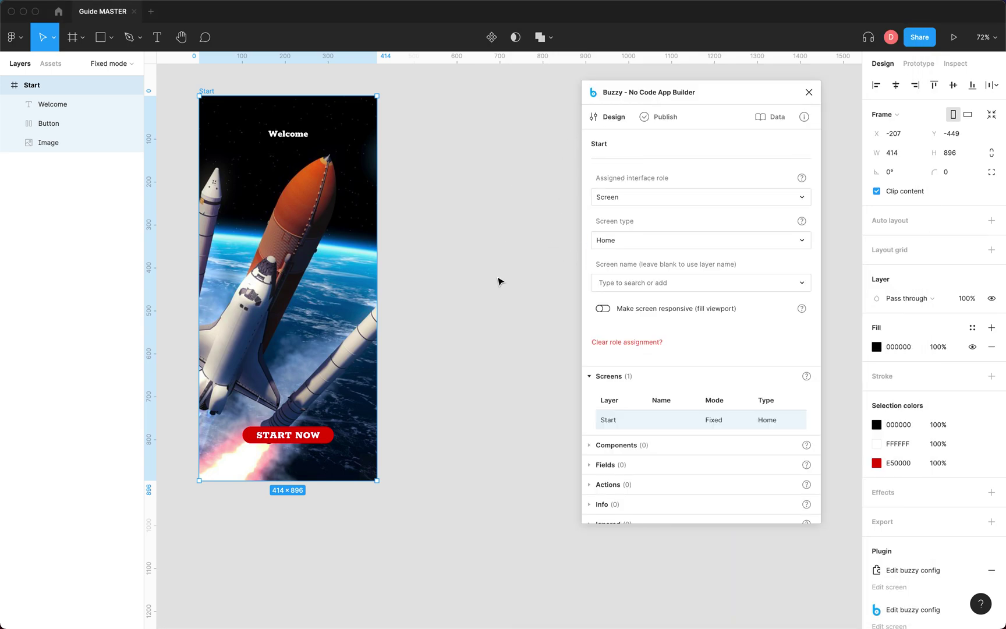
{"action": "left_click", "coordinate": [620, 312]}
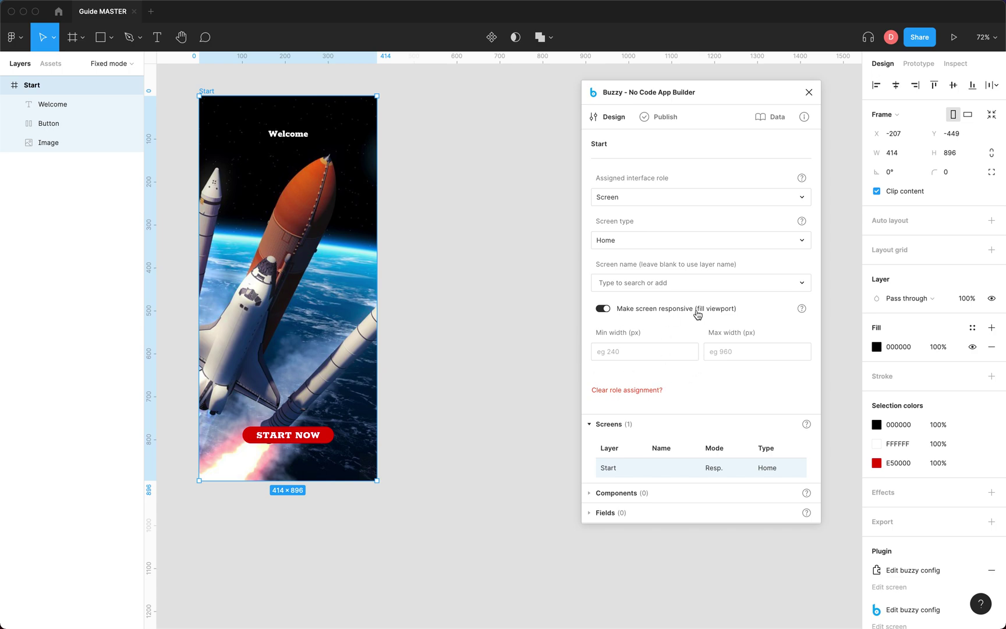
{"action": "left_click", "coordinate": [664, 117]}
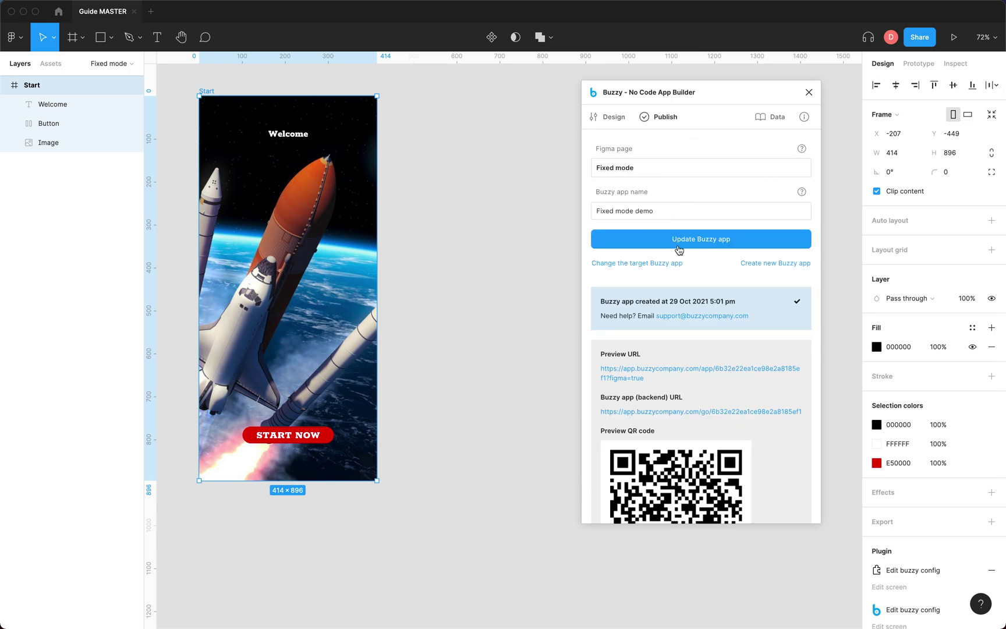
{"action": "left_click", "coordinate": [679, 249]}
Switch to Google Chrome, reload the app preview and resize its window to check the responsive layout
{"action": "key", "text": "super+Tab"}
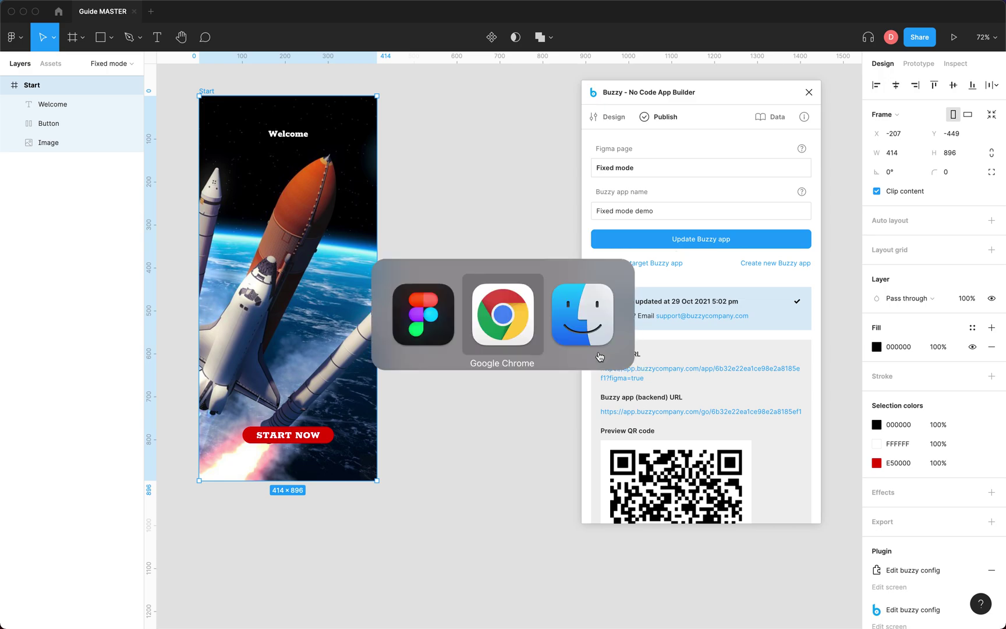
{"action": "left_click", "coordinate": [588, 38]}
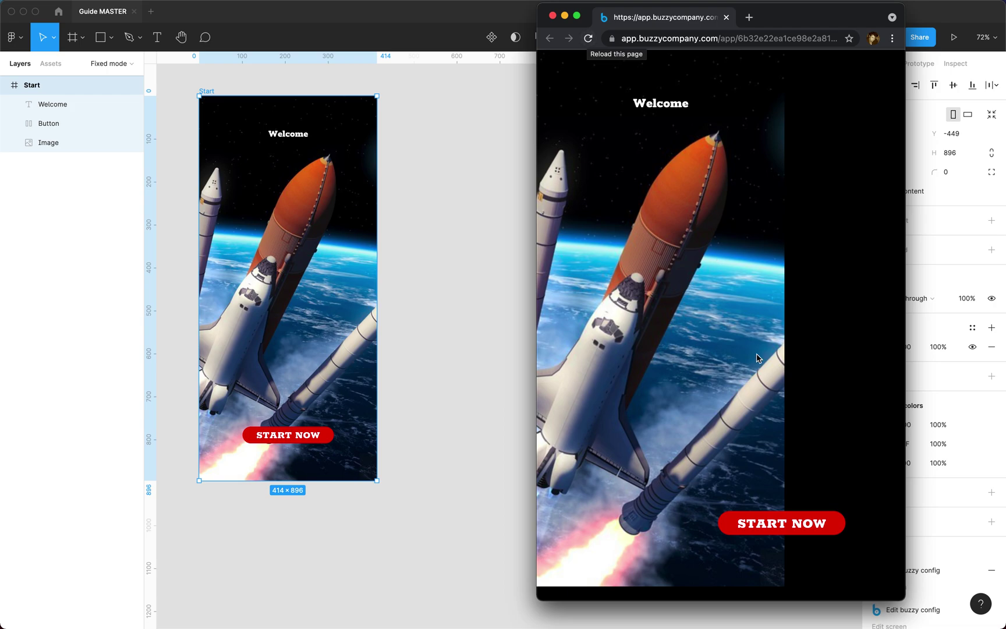
{"action": "mouse_move", "coordinate": [905, 600]}
{"action": "left_mouse_down"}
{"action": "mouse_move", "coordinate": [956, 603]}
{"action": "mouse_move", "coordinate": [851, 609]}
{"action": "mouse_move", "coordinate": [809, 579]}
{"action": "mouse_move", "coordinate": [972, 579]}
{"action": "mouse_move", "coordinate": [917, 607]}
{"action": "mouse_move", "coordinate": [943, 595]}
{"action": "mouse_move", "coordinate": [828, 606]}
{"action": "mouse_move", "coordinate": [917, 603]}
{"action": "mouse_move", "coordinate": [804, 558]}
{"action": "mouse_move", "coordinate": [896, 460]}
{"action": "mouse_move", "coordinate": [818, 585]}
{"action": "mouse_move", "coordinate": [975, 588]}
{"action": "mouse_move", "coordinate": [856, 570]}
{"action": "mouse_move", "coordinate": [905, 591]}
{"action": "mouse_move", "coordinate": [950, 594]}
{"action": "mouse_move", "coordinate": [797, 580]}
{"action": "mouse_move", "coordinate": [896, 508]}
{"action": "mouse_move", "coordinate": [914, 570]}
{"action": "mouse_move", "coordinate": [797, 548]}
{"action": "mouse_move", "coordinate": [901, 571]}
{"action": "mouse_move", "coordinate": [920, 553]}
{"action": "mouse_move", "coordinate": [907, 572]}
{"action": "mouse_move", "coordinate": [962, 555]}
{"action": "mouse_move", "coordinate": [897, 583]}
{"action": "left_mouse_up"}
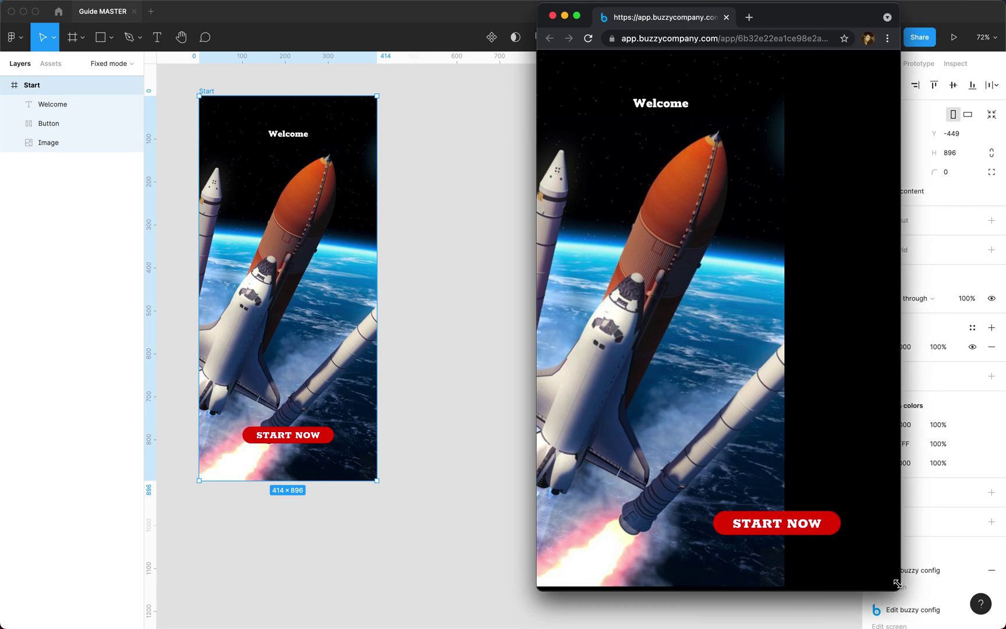
Return to Figma, try enlarging the Start frame to about 722 × 1042, and undo the resize
{"action": "left_click", "coordinate": [501, 225]}
{"action": "left_click", "coordinate": [230, 86]}
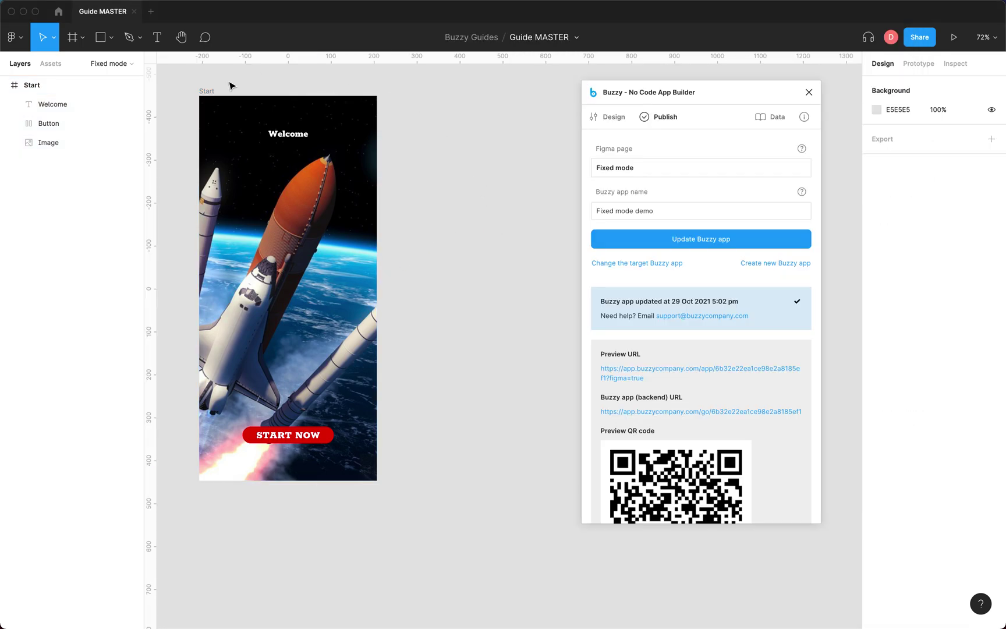
{"action": "left_click", "coordinate": [209, 92]}
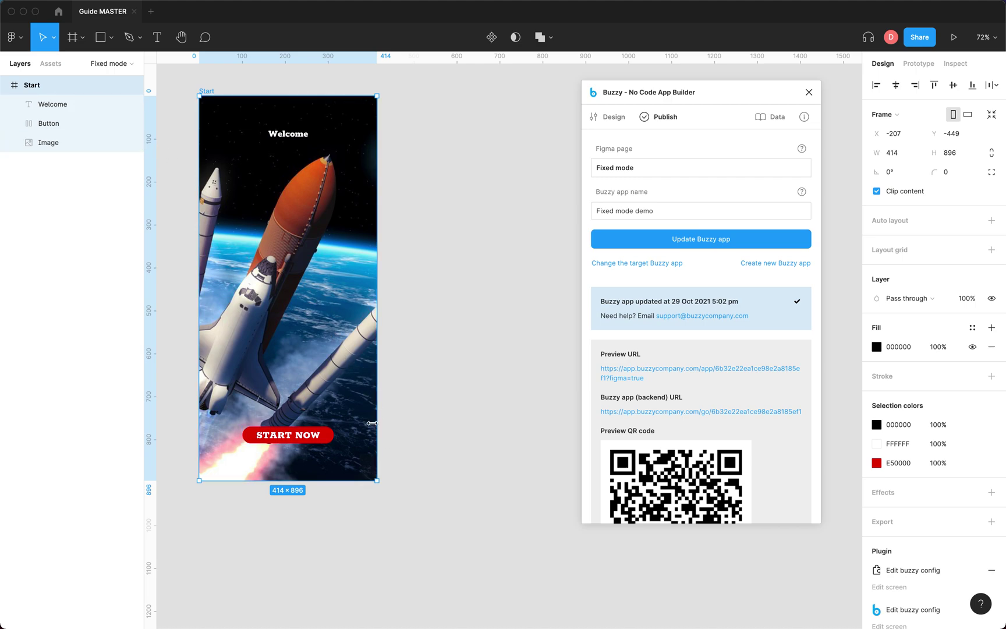
{"action": "left_click_drag", "start_coordinate": [397, 485], "coordinate": [509, 544]}
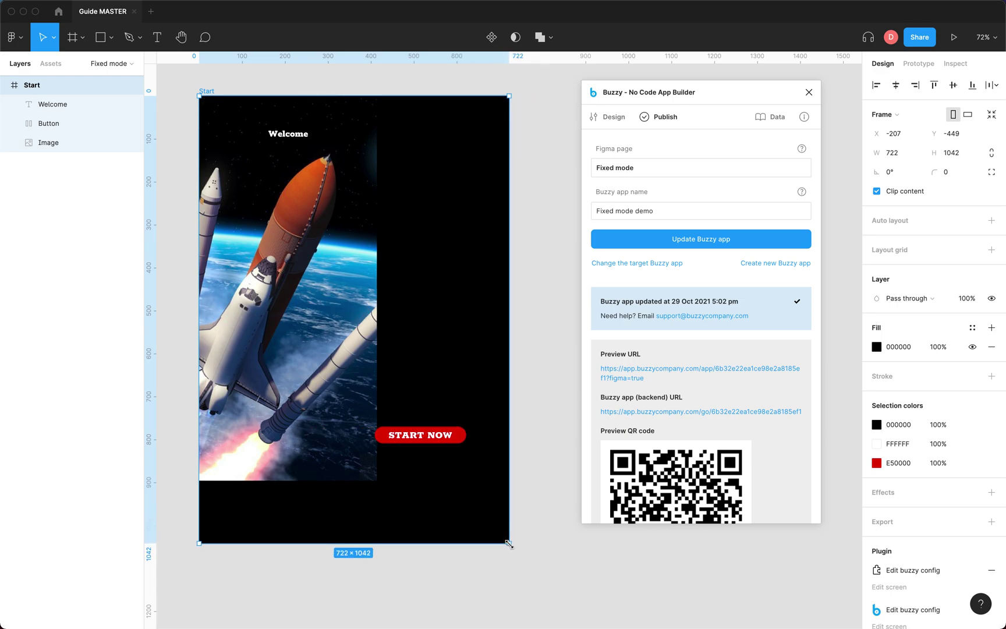
{"action": "key", "text": "super+z"}
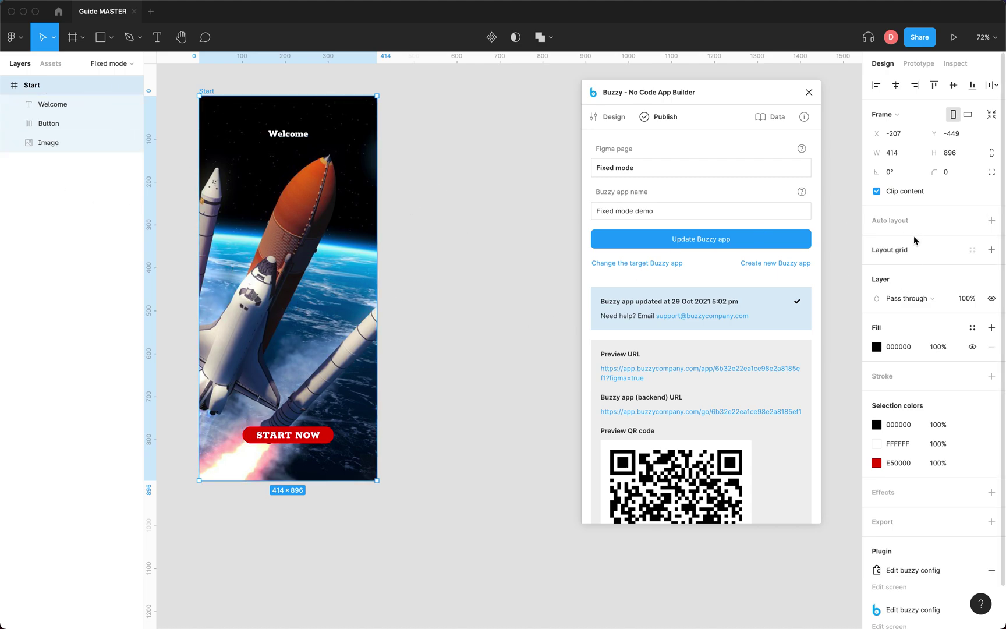
Set the Welcome text's constraints to Center horizontally and Top vertically
{"action": "left_click", "coordinate": [291, 134]}
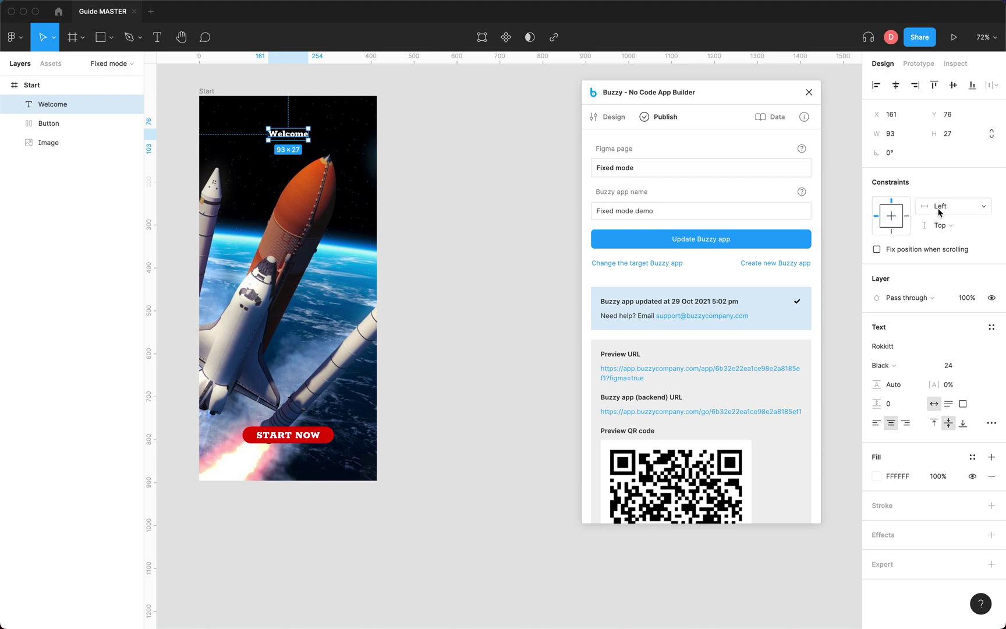
{"action": "left_click", "coordinate": [893, 216]}
{"action": "left_click", "coordinate": [893, 215]}
{"action": "left_click", "coordinate": [890, 200]}
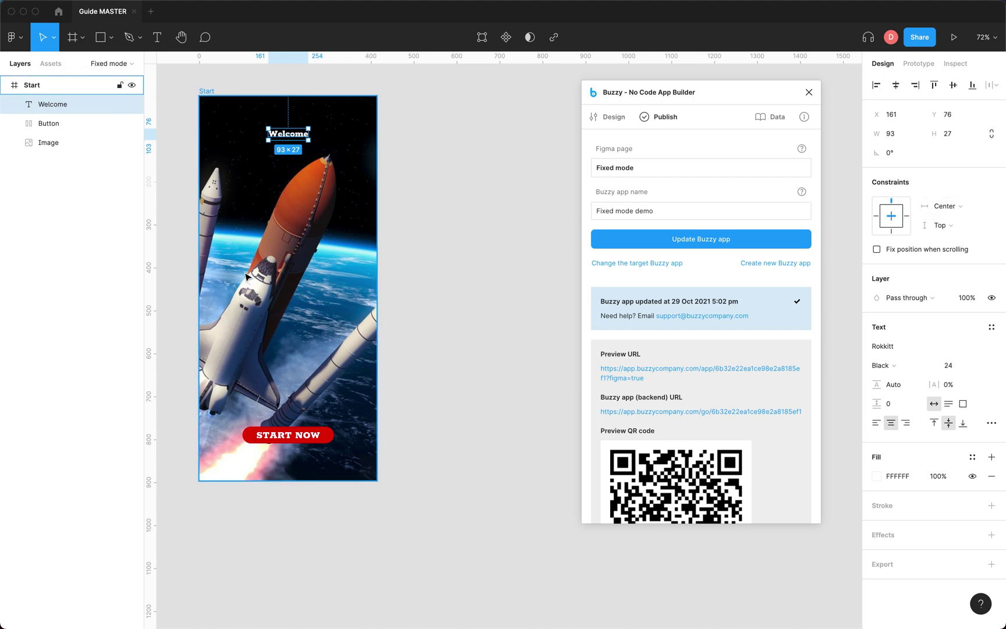
Set the Image layer's constraints to Left and right horizontally and Top and bottom vertically
{"action": "left_click", "coordinate": [49, 142]}
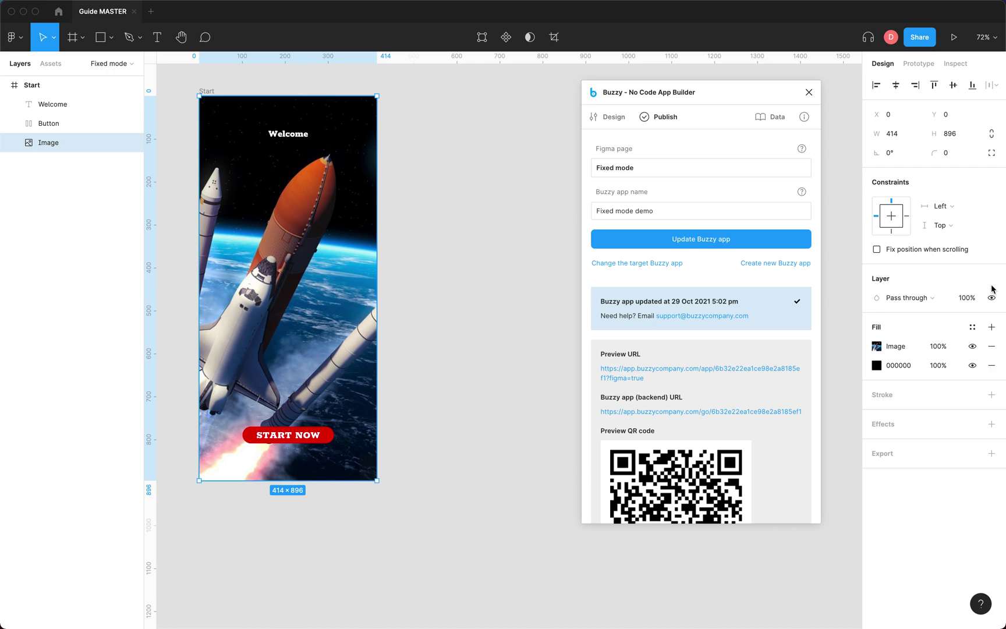
{"action": "left_click", "coordinate": [964, 210]}
{"action": "left_click", "coordinate": [954, 232]}
{"action": "left_click", "coordinate": [942, 231]}
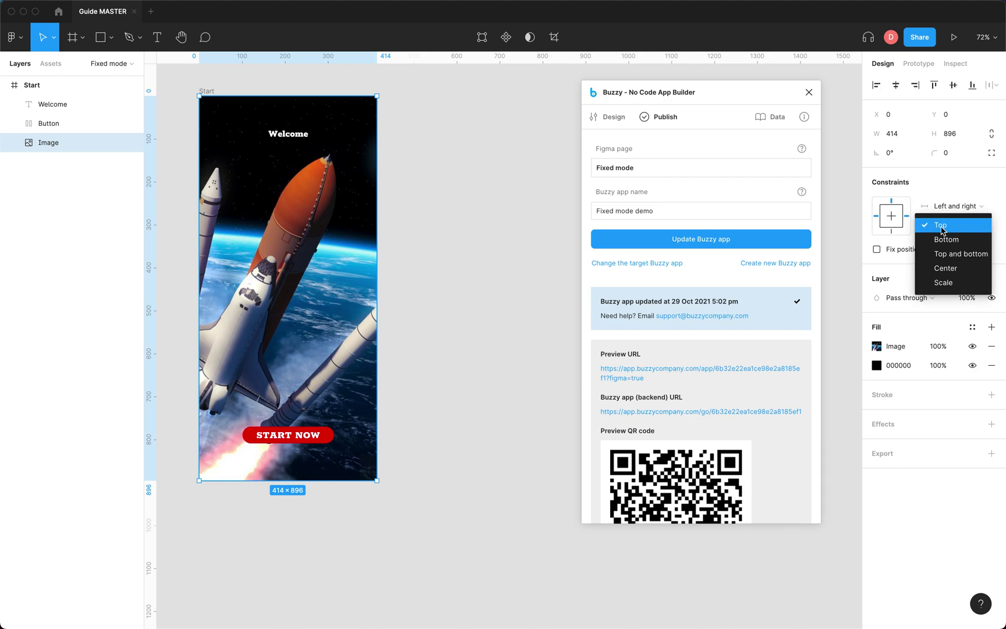
{"action": "left_click", "coordinate": [945, 260]}
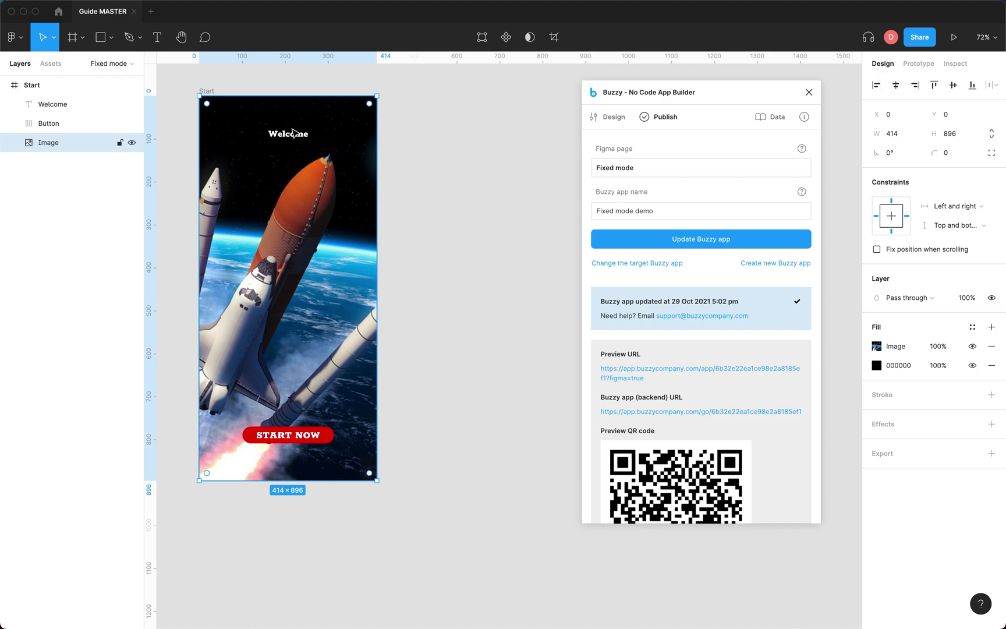
Test the new constraints by resizing the Start frame, restoring it to 414 × 896
{"action": "left_click", "coordinate": [473, 163]}
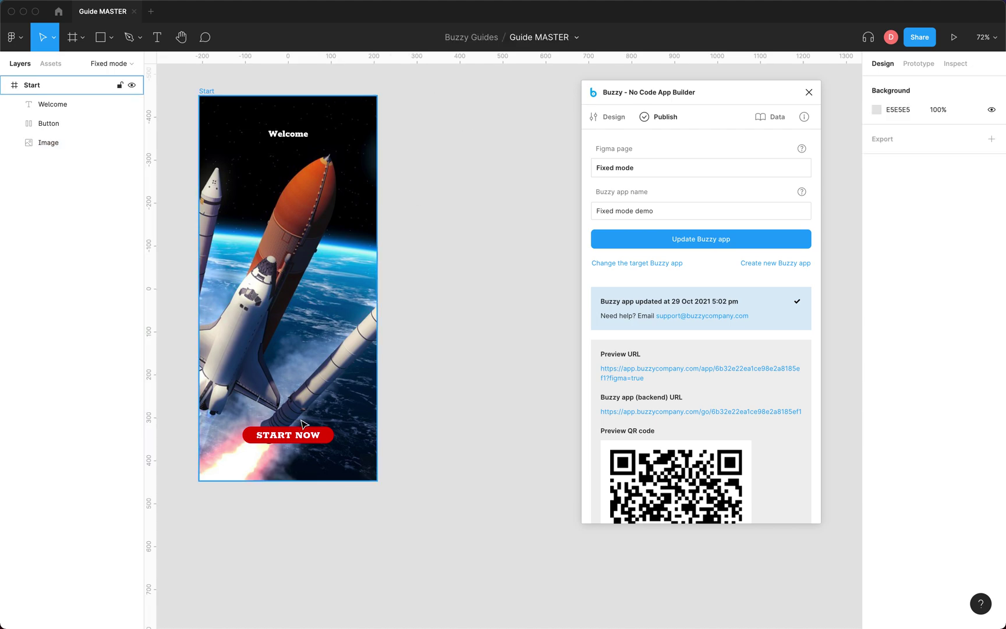
{"action": "left_click", "coordinate": [211, 94]}
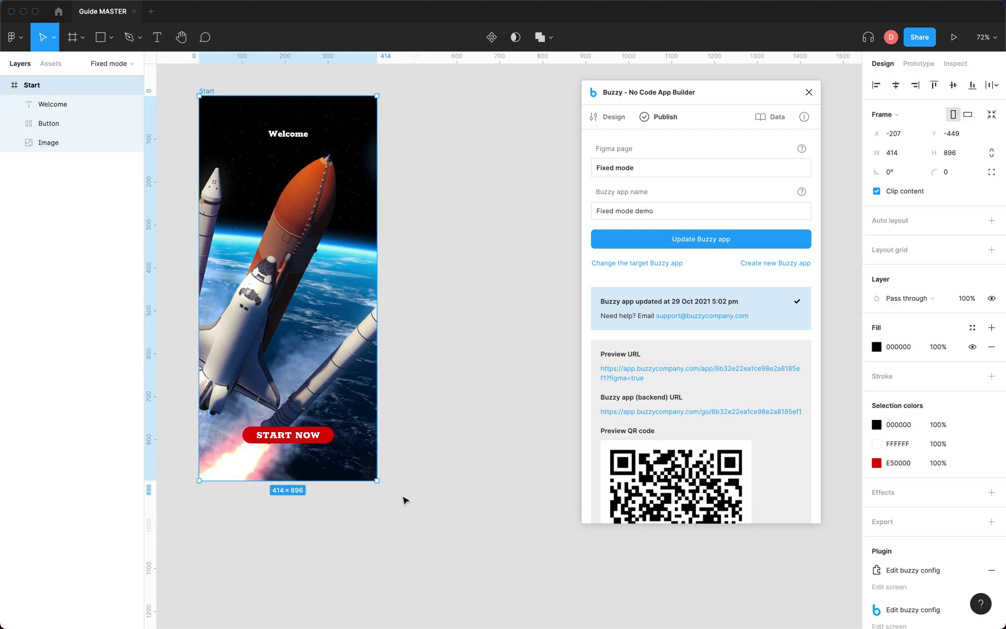
{"action": "mouse_move", "coordinate": [377, 481]}
{"action": "left_mouse_down"}
{"action": "mouse_move", "coordinate": [510, 597]}
{"action": "mouse_move", "coordinate": [422, 598]}
{"action": "mouse_move", "coordinate": [545, 498]}
{"action": "mouse_move", "coordinate": [485, 613]}
{"action": "mouse_move", "coordinate": [442, 584]}
{"action": "mouse_move", "coordinate": [541, 442]}
{"action": "mouse_move", "coordinate": [528, 531]}
{"action": "mouse_move", "coordinate": [494, 553]}
{"action": "mouse_move", "coordinate": [530, 474]}
{"action": "mouse_move", "coordinate": [431, 576]}
{"action": "mouse_move", "coordinate": [518, 523]}
{"action": "mouse_move", "coordinate": [458, 424]}
{"action": "mouse_move", "coordinate": [425, 562]}
{"action": "mouse_move", "coordinate": [420, 513]}
{"action": "mouse_move", "coordinate": [378, 480]}
{"action": "left_mouse_up"}
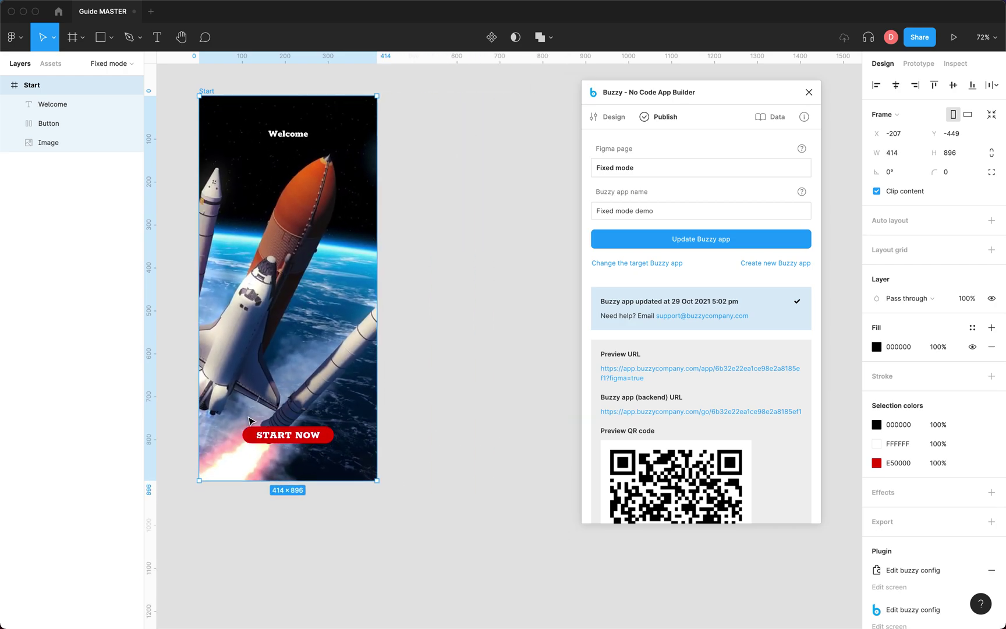
Constrain the START NOW button to the frame's bottom edge and horizontal center
{"action": "left_click", "coordinate": [51, 124]}
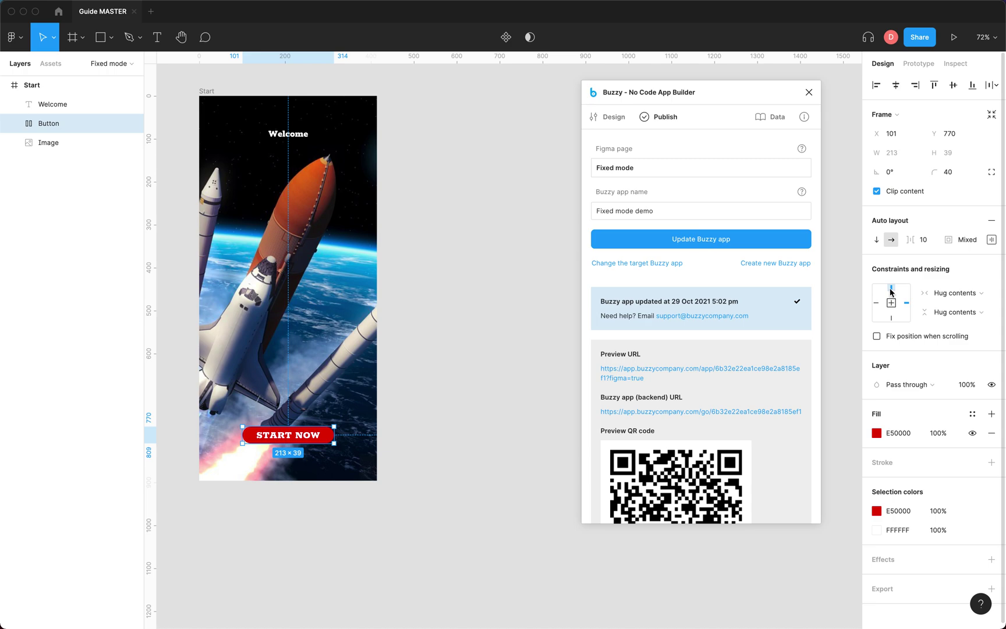
{"action": "left_click", "coordinate": [891, 318]}
{"action": "left_click", "coordinate": [891, 303]}
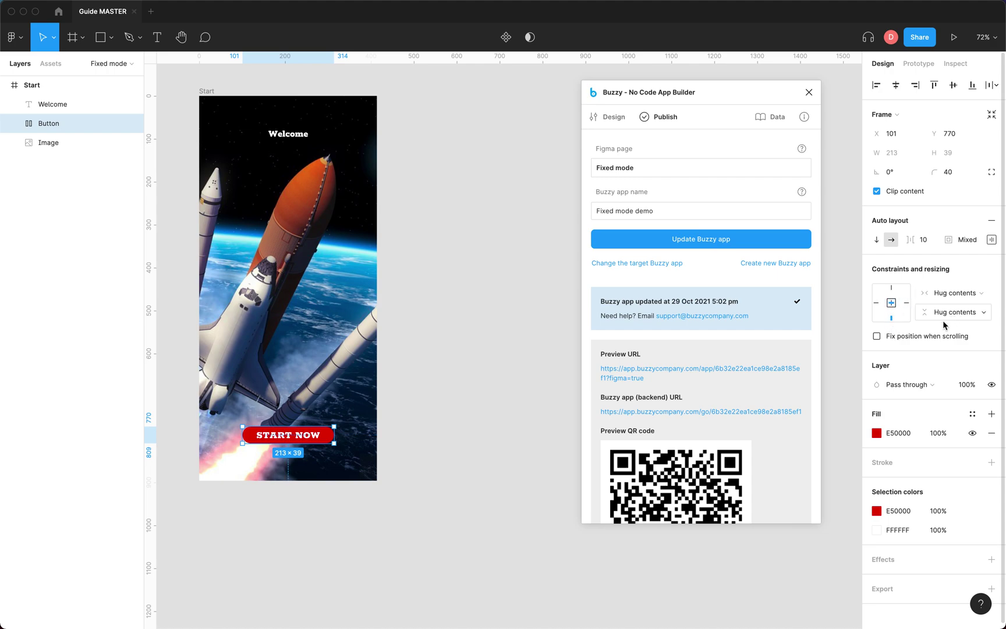
Resize the Start frame to about 517 × 872 to test the constraints of all its layers
{"action": "left_click", "coordinate": [456, 169]}
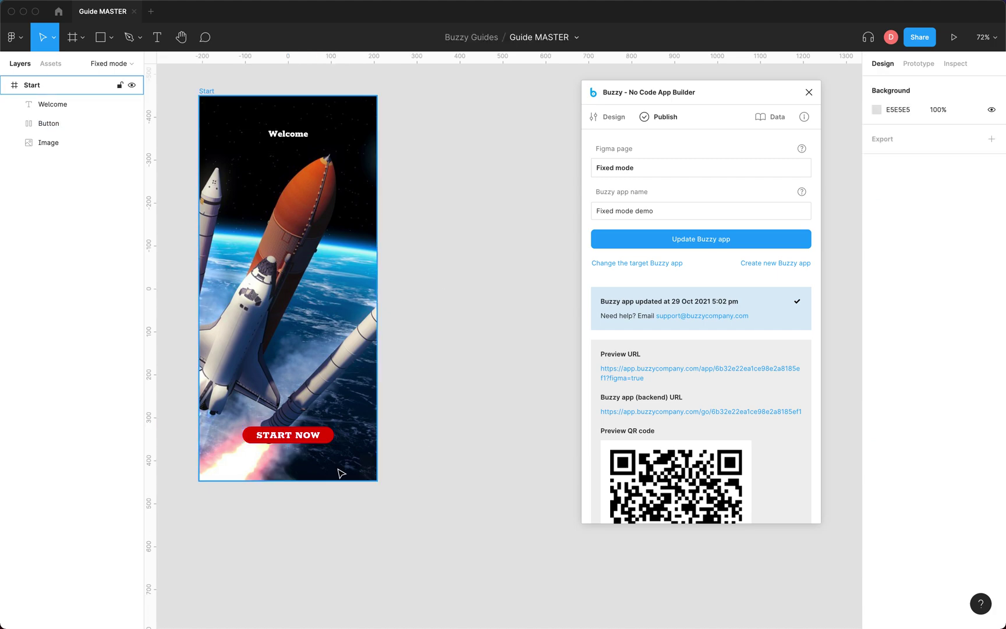
{"action": "left_click", "coordinate": [205, 90]}
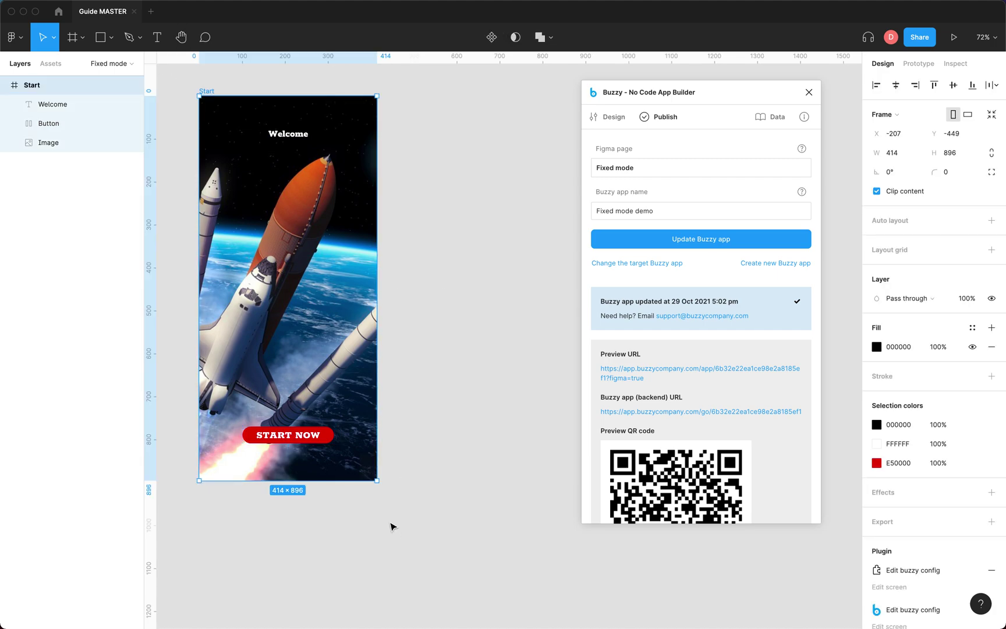
{"action": "left_click_drag", "start_coordinate": [377, 480], "coordinate": [421, 470]}
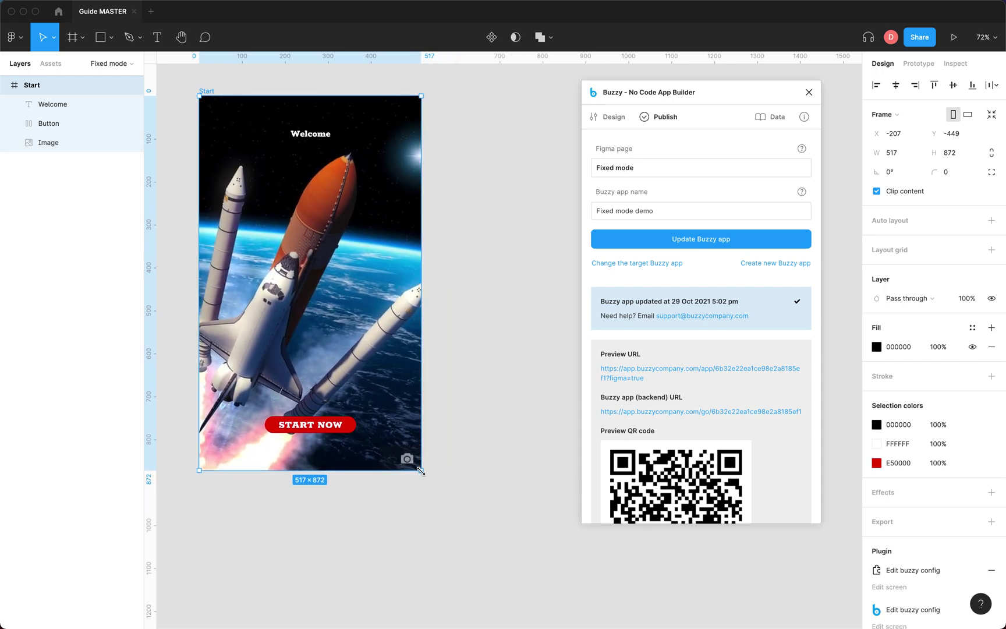
Undo the last resize of the Start frame and update the published Fixed mode demo app
{"action": "key", "text": "super+z"}
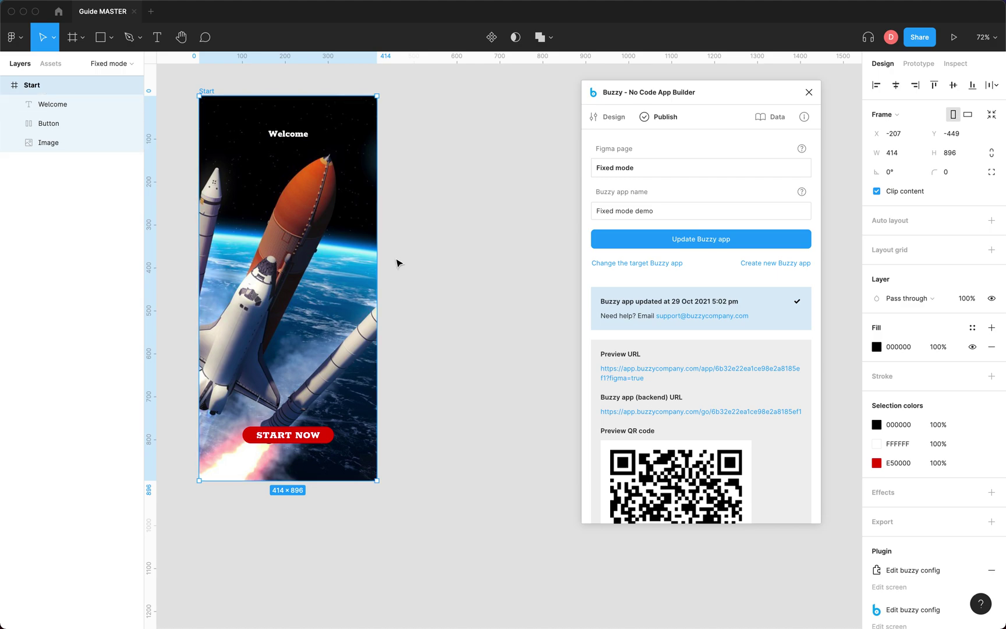
{"action": "left_click", "coordinate": [693, 242]}
Switch to Chrome, reload the app preview, and enlarge the browser window in stages to test the responsive layout
{"action": "key", "text": "super+Tab"}
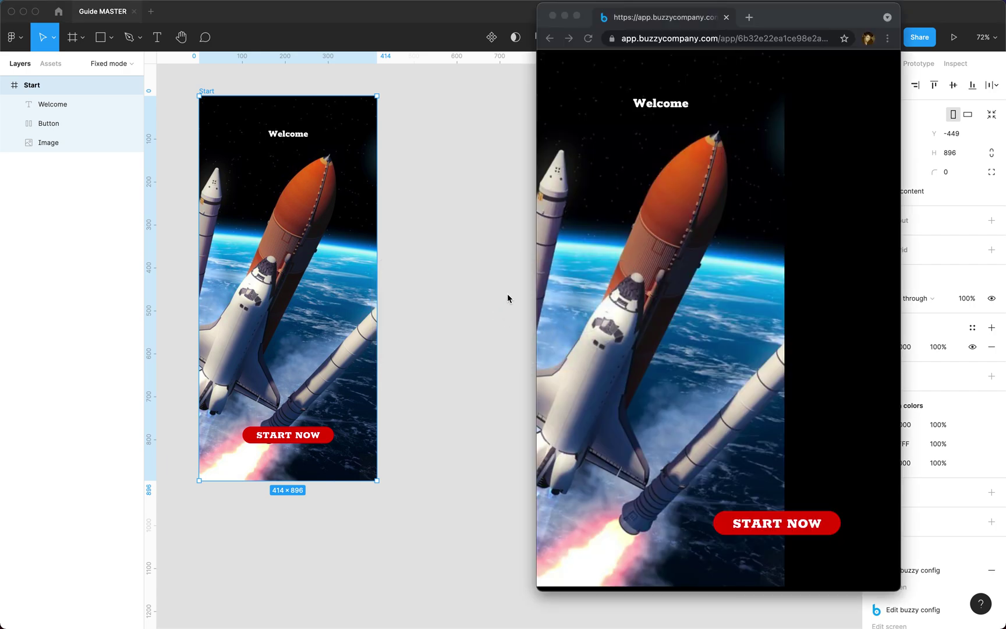
{"action": "left_click", "coordinate": [588, 39]}
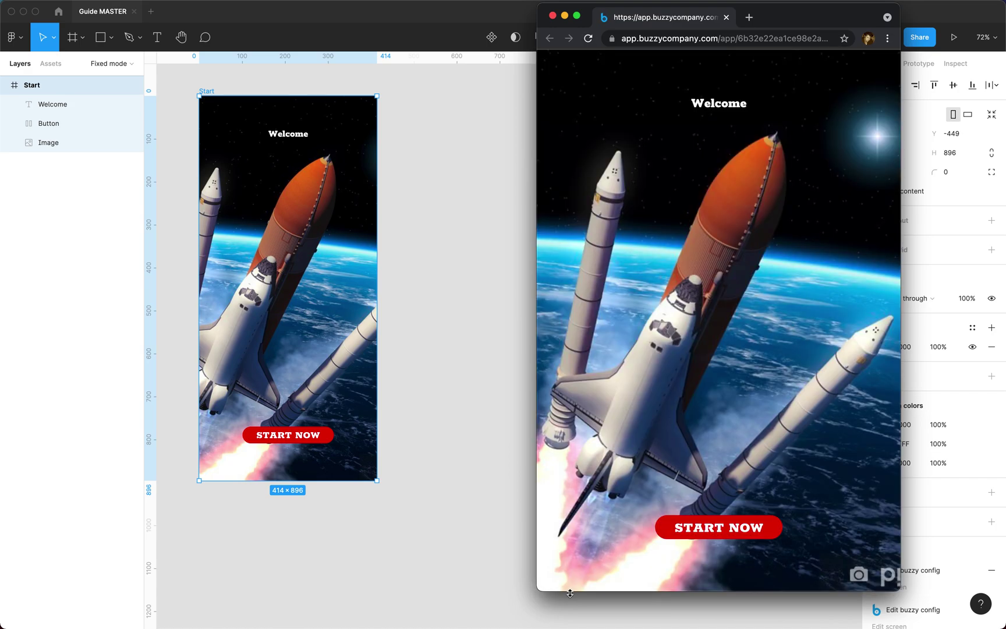
{"action": "left_click_drag", "start_coordinate": [541, 587], "coordinate": [428, 604]}
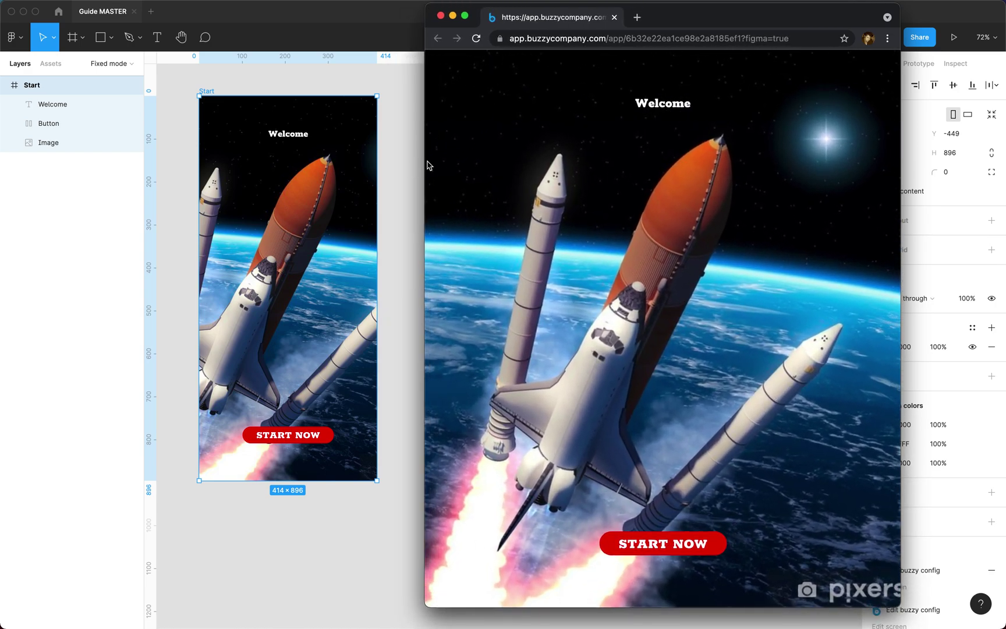
{"action": "left_click_drag", "start_coordinate": [427, 162], "coordinate": [315, 160]}
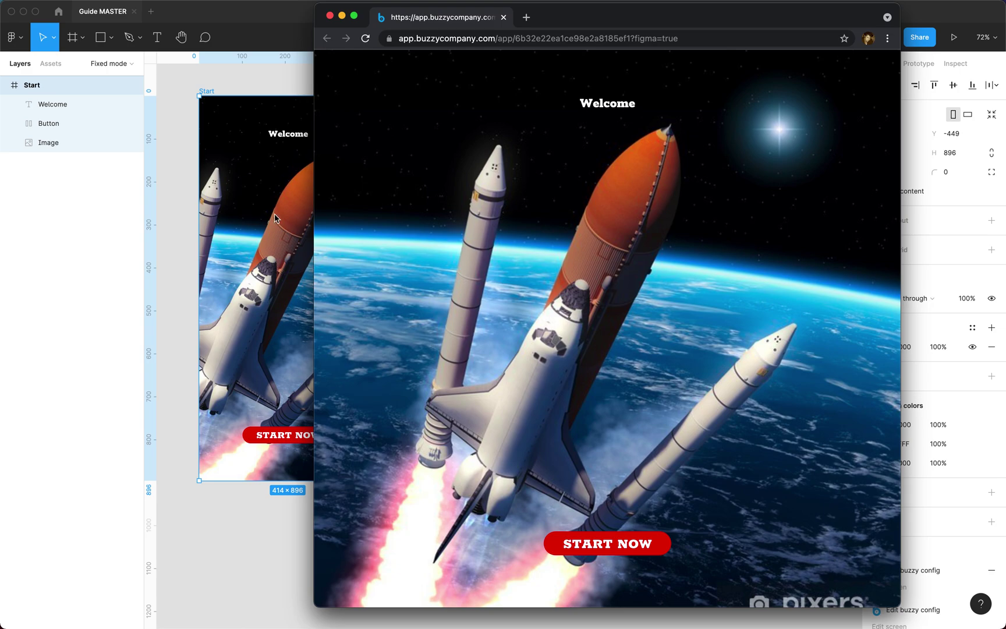
Return to Figma, turn off the Start screen's responsive (fill viewport) option, and update the Fixed mode demo app
{"action": "left_click", "coordinate": [281, 79]}
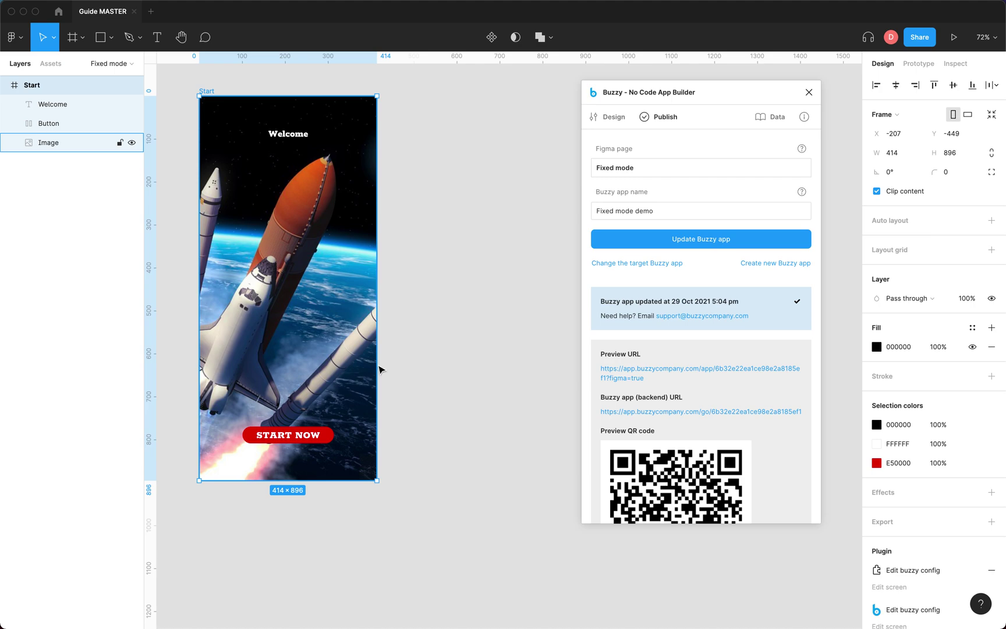
{"action": "left_click", "coordinate": [611, 118]}
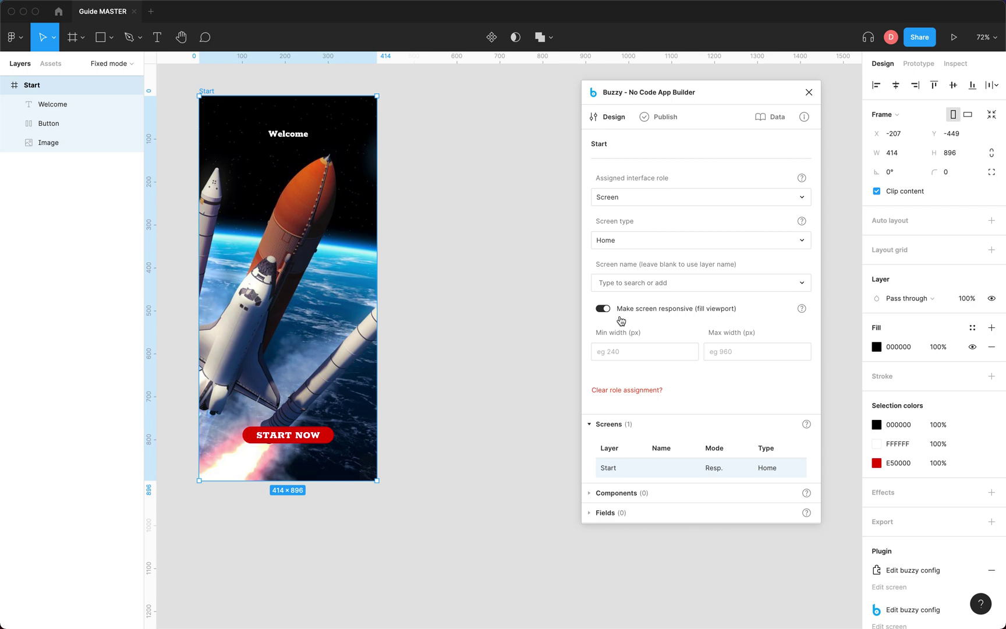
{"action": "left_click", "coordinate": [600, 311]}
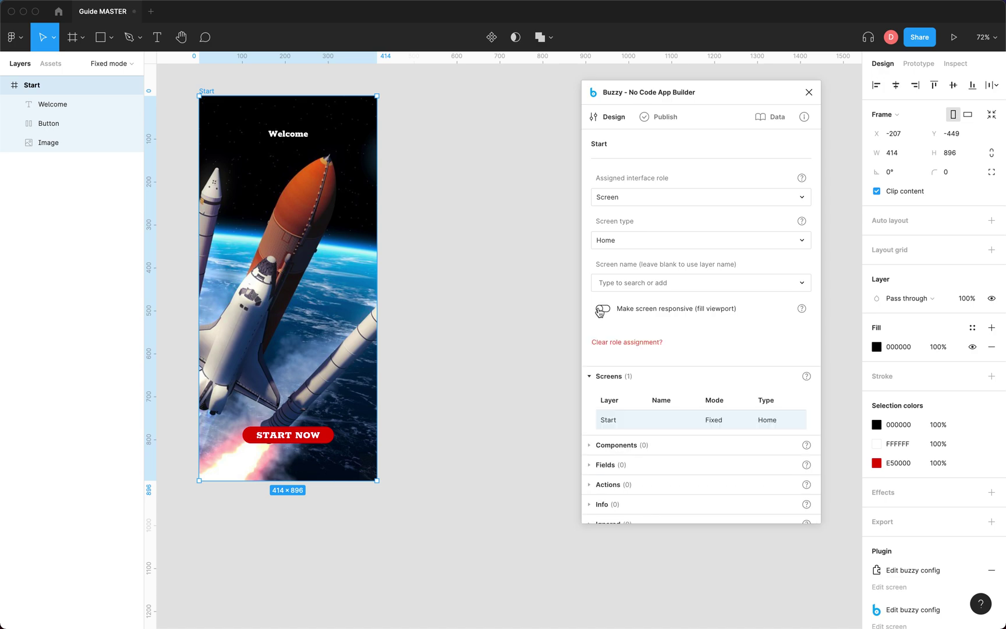
{"action": "left_click", "coordinate": [665, 117]}
{"action": "left_click", "coordinate": [673, 238]}
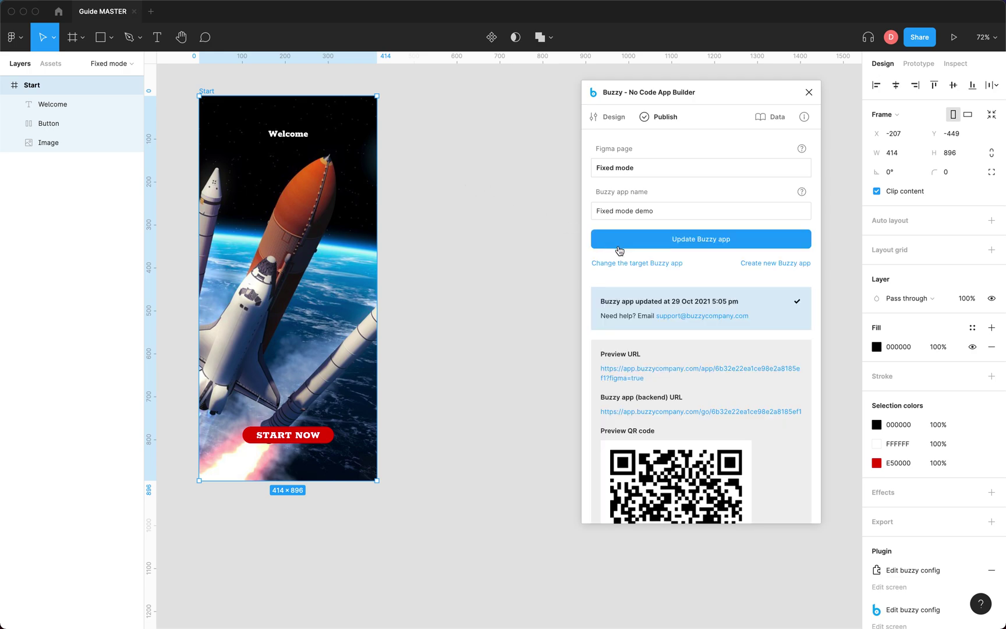
Switch to Chrome, reload the app preview, and resize and reposition the browser window to check the fixed layout
{"action": "key", "text": "super+Tab"}
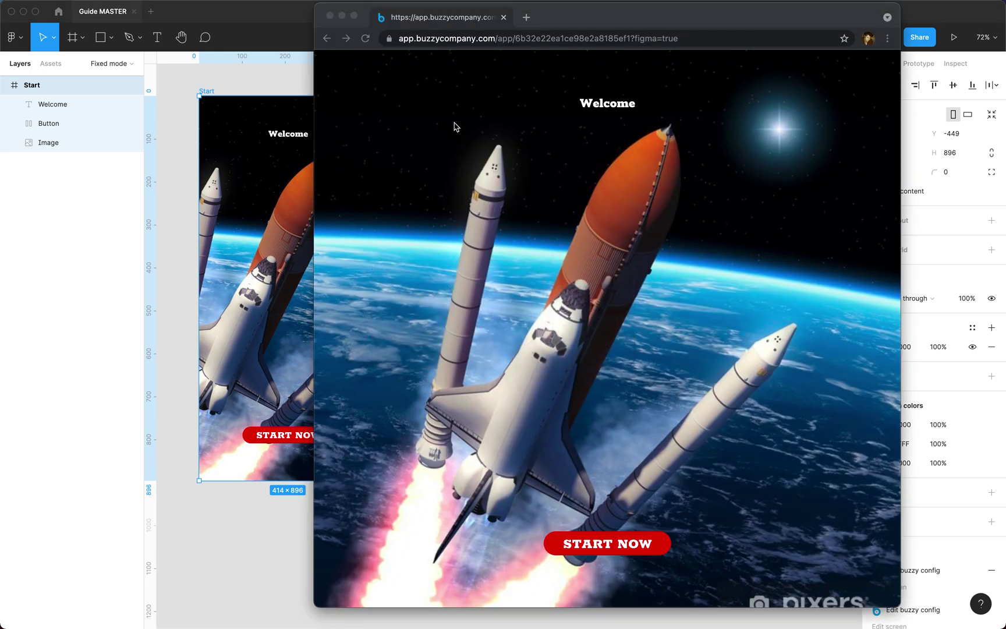
{"action": "left_click", "coordinate": [365, 38]}
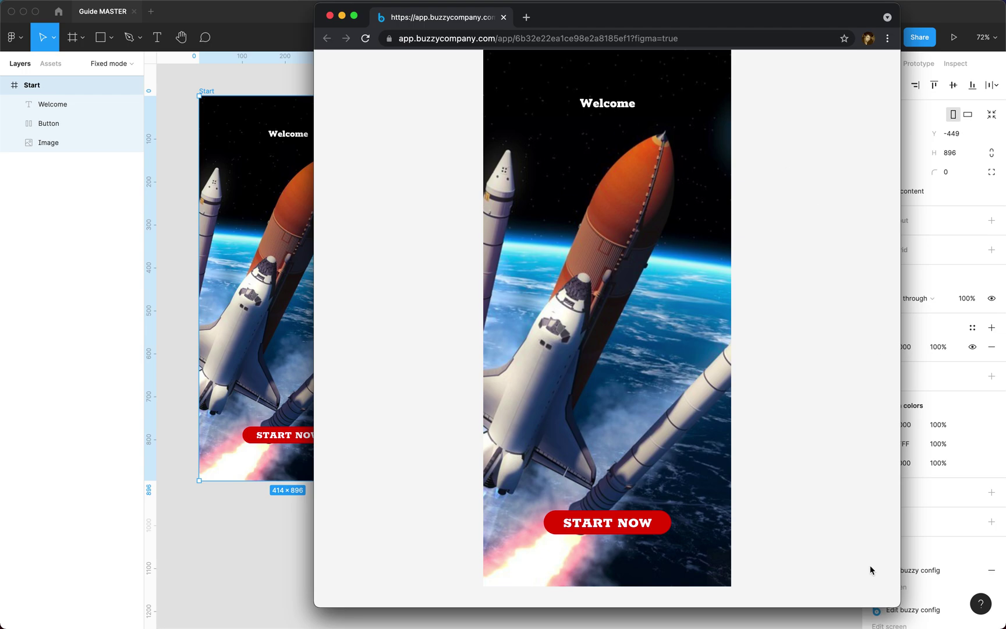
{"action": "left_click_drag", "start_coordinate": [900, 607], "coordinate": [827, 599]}
{"action": "left_click_drag", "start_coordinate": [614, 19], "coordinate": [685, 27]}
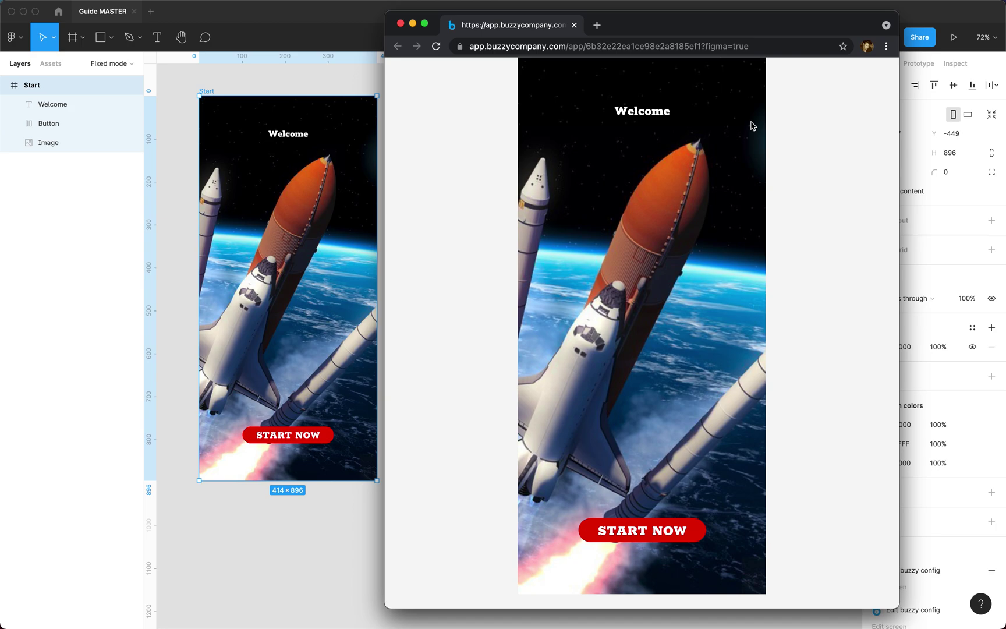
{"action": "left_click_drag", "start_coordinate": [718, 30], "coordinate": [743, 22]}
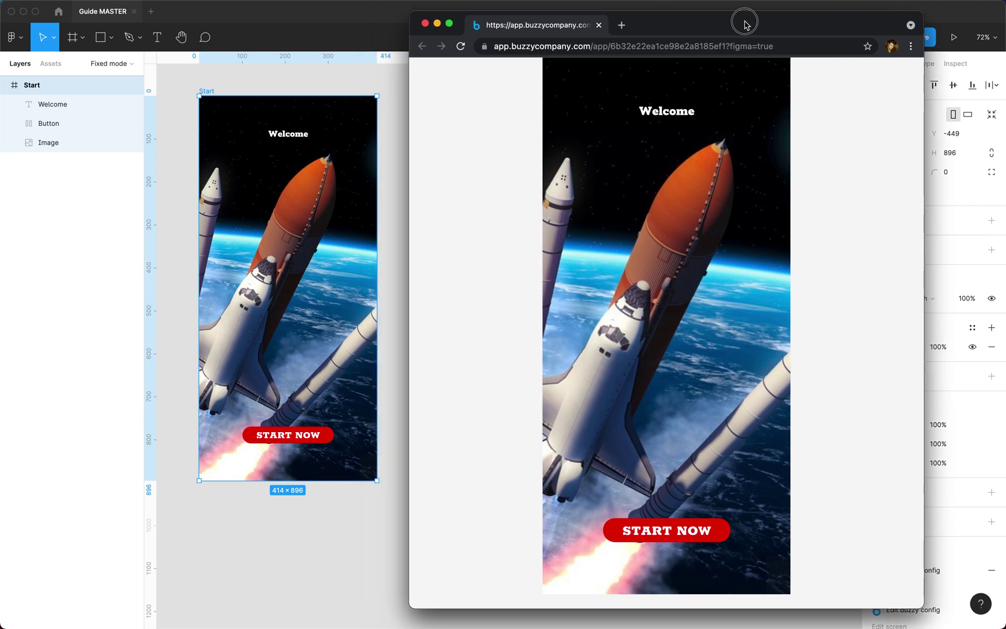